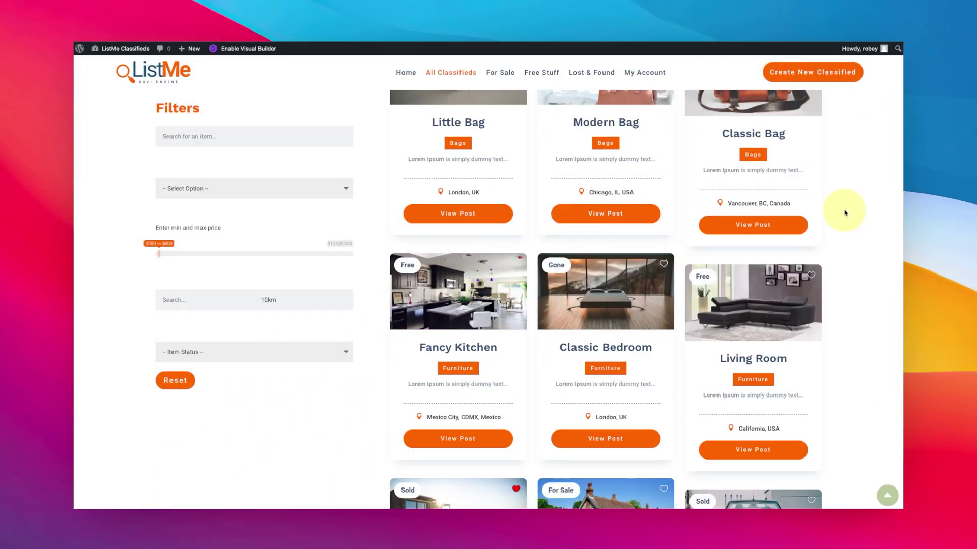
# Scroll through the single post's Download section and the Classifieds Loop layout's Divi Machine modules
pyautogui.scroll(10, 702, 234)
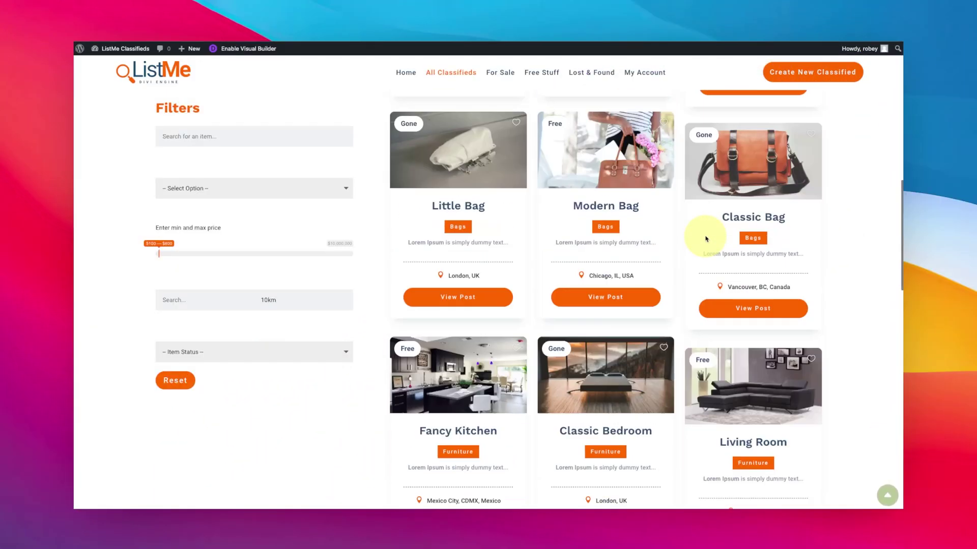
pyautogui.scroll(-12, 622, 468)
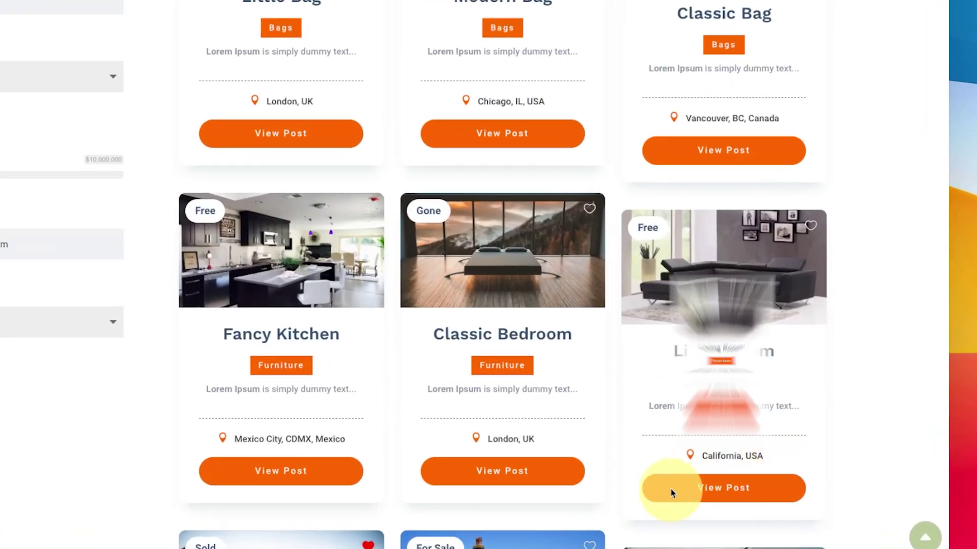
pyautogui.moveTo(717, 457)
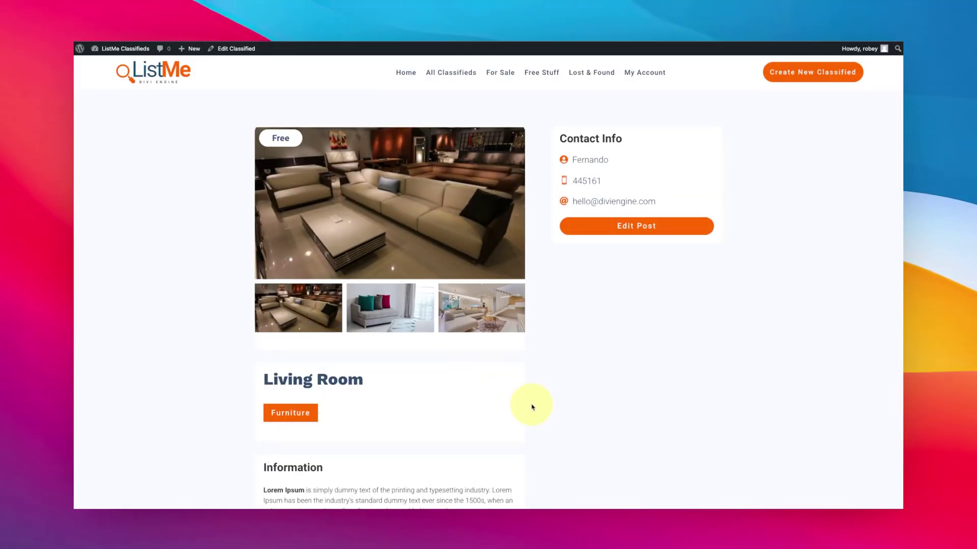
pyautogui.scroll(-10, 532, 407)
pyautogui.scroll(-10, 577, 454)
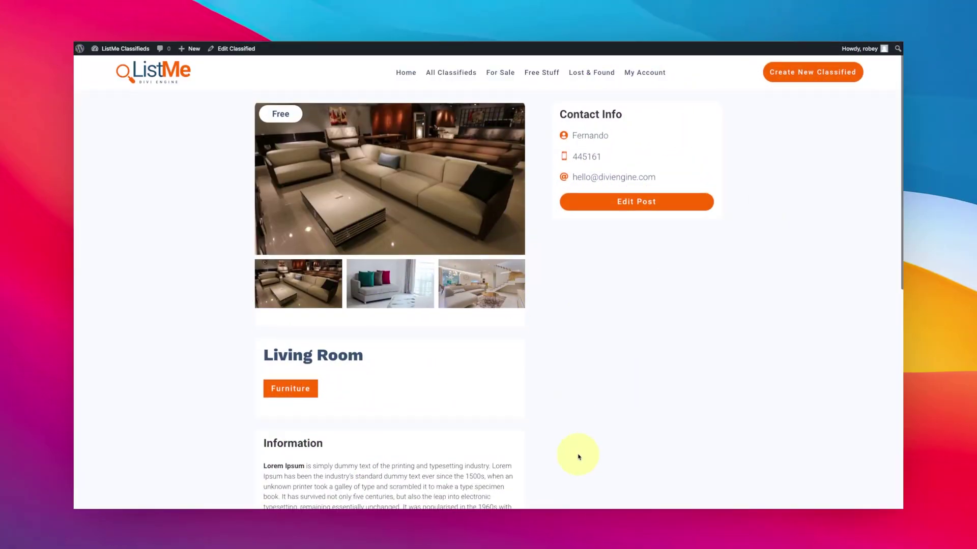
pyautogui.scroll(8, 458, 322)
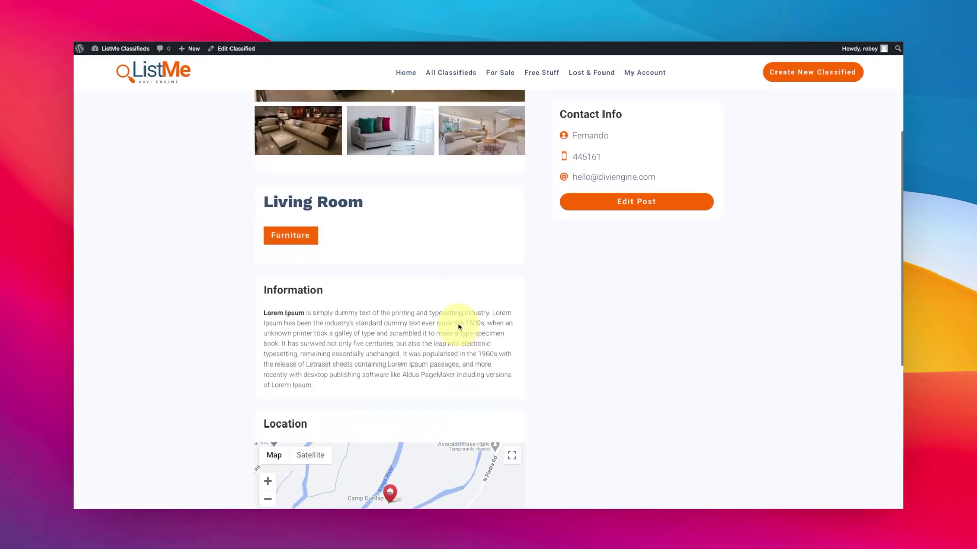
pyautogui.scroll(-5, 458, 326)
pyautogui.scroll(2, 342, 255)
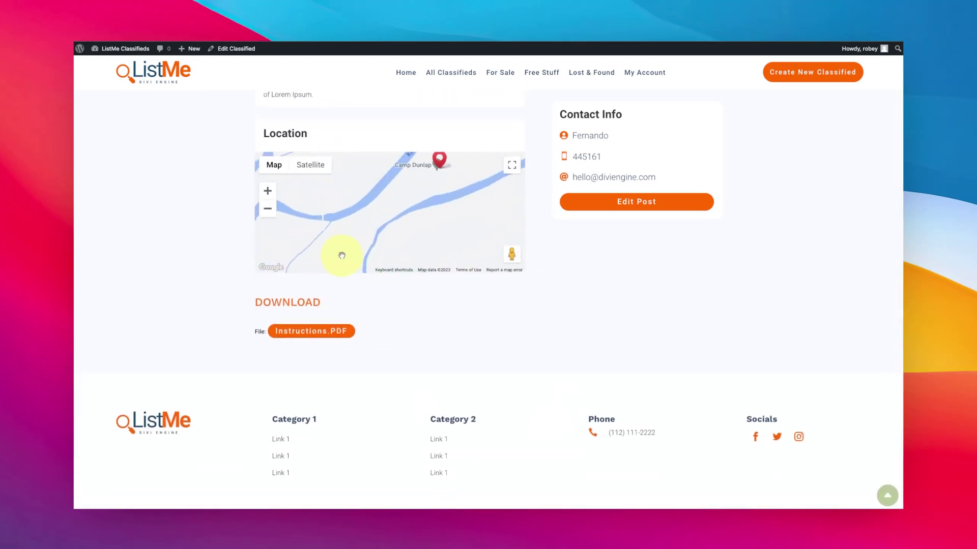
pyautogui.scroll(-2, 338, 255)
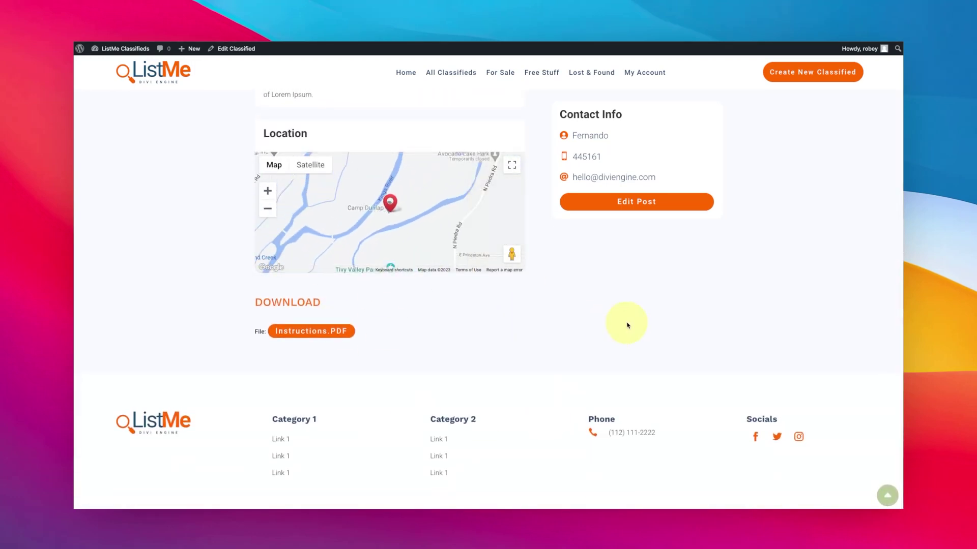
pyautogui.scroll(3, 627, 326)
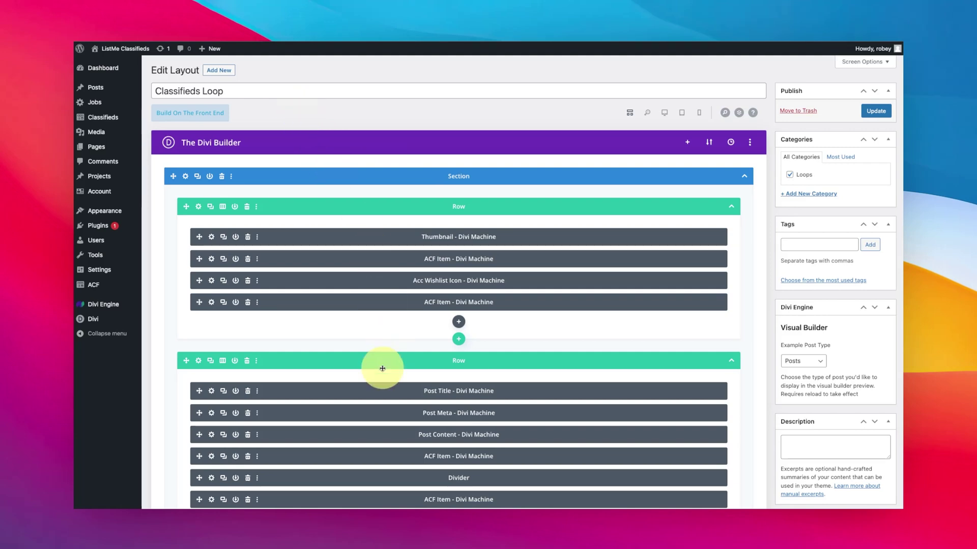
# Add a second View Post Btn module below the first in the card row, labelled 'Download'
pyautogui.scroll(-5, 382, 367)
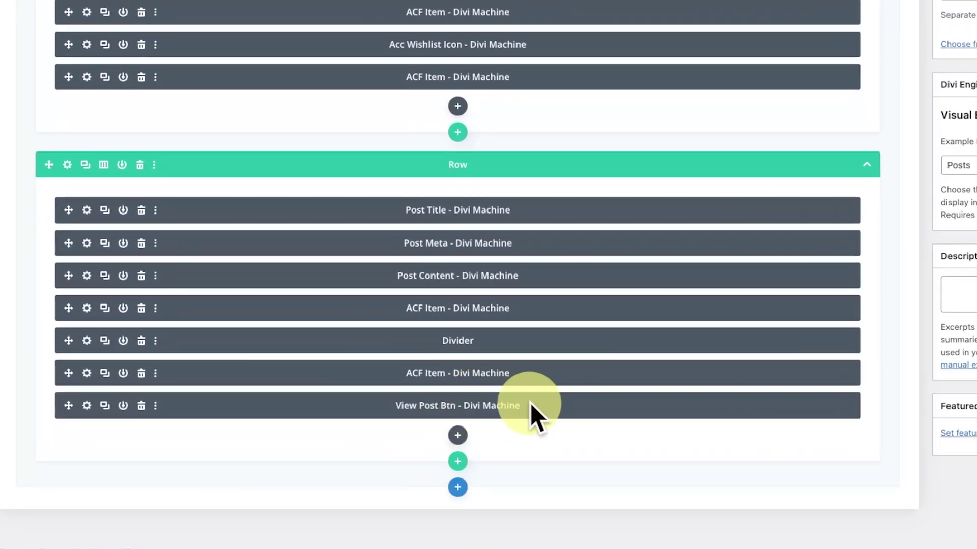
pyautogui.click(458, 434)
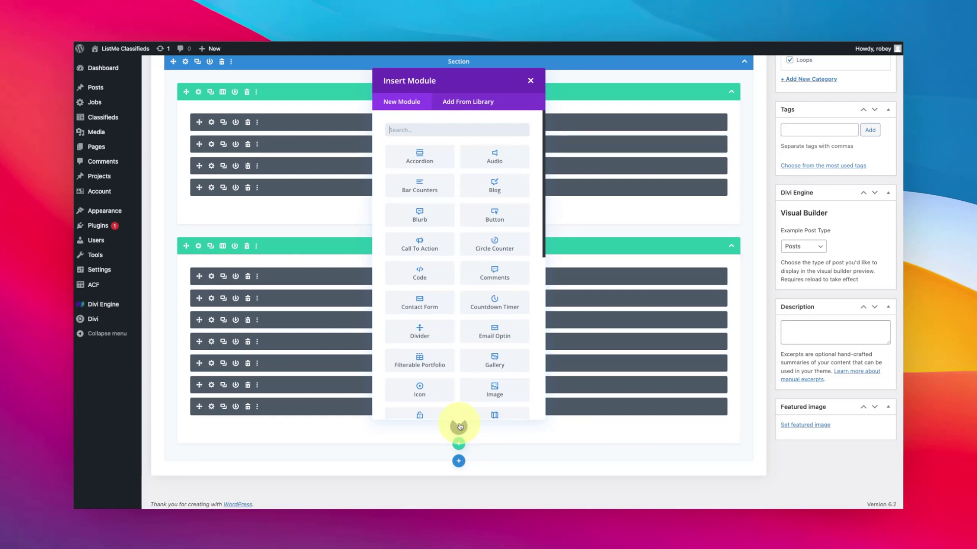
pyautogui.write('view')
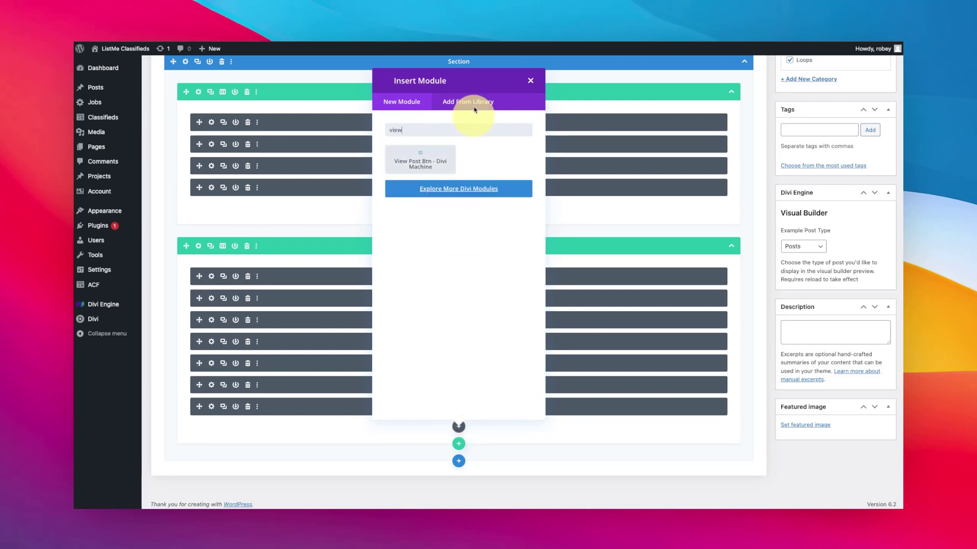
pyautogui.click(410, 165)
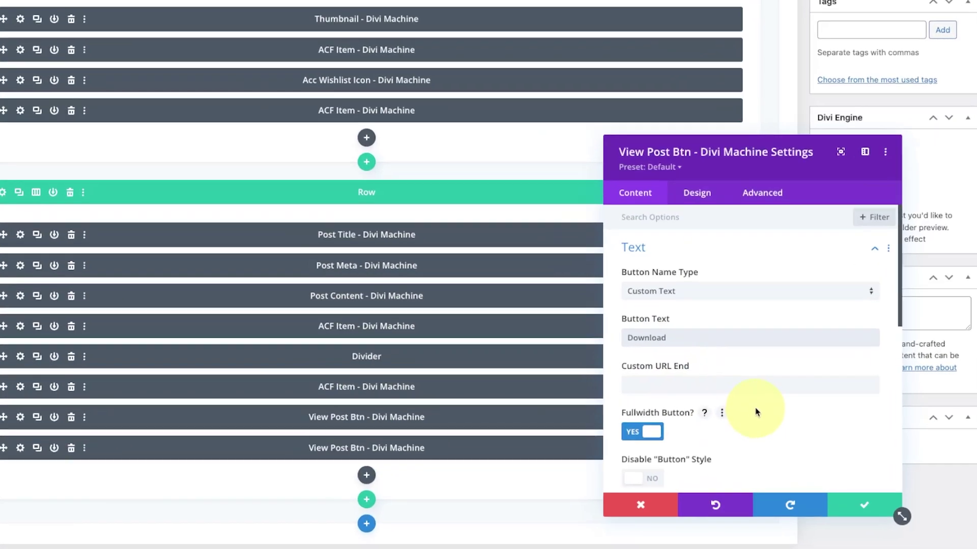
# Set the Download button's custom URL end to #download, save the module, and update the Classifieds Loop
pyautogui.scroll(-1, 736, 403)
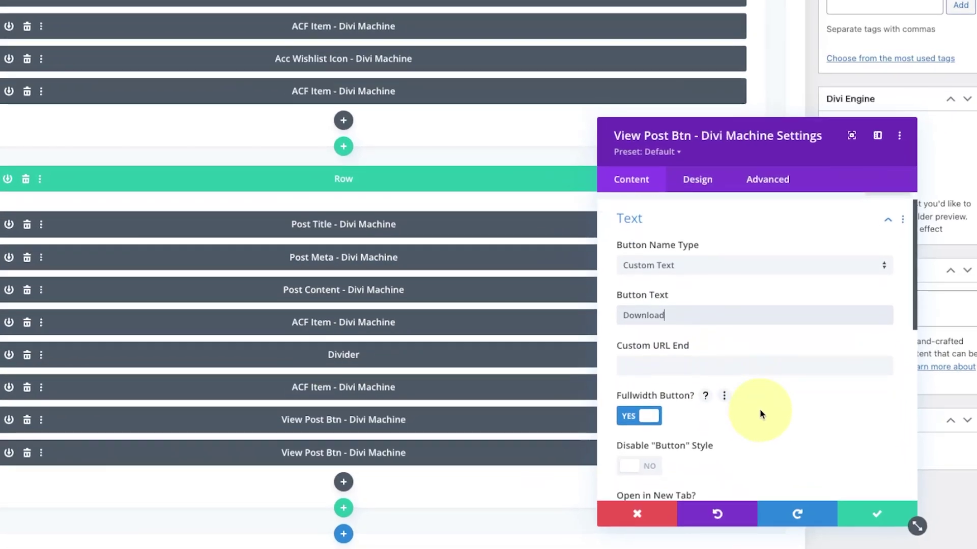
pyautogui.click(668, 362)
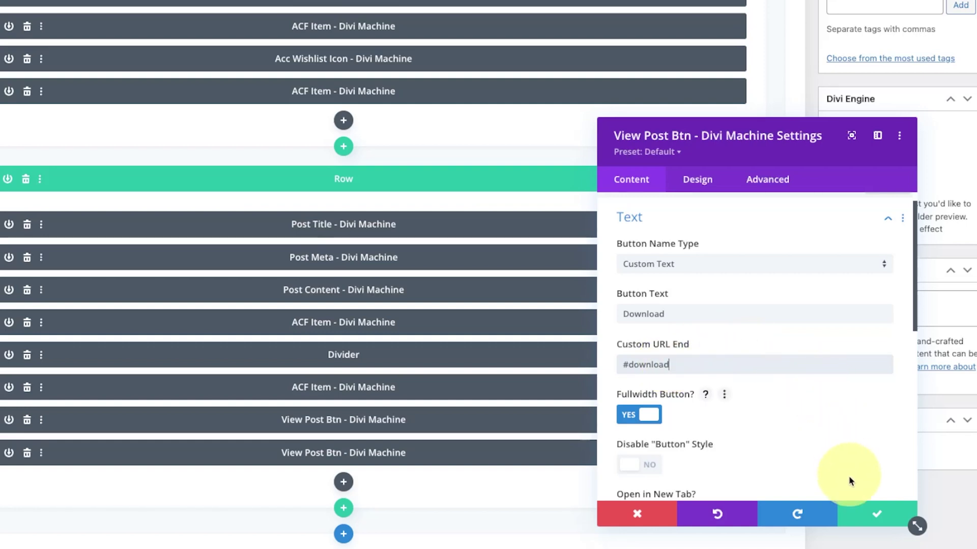
pyautogui.click(860, 518)
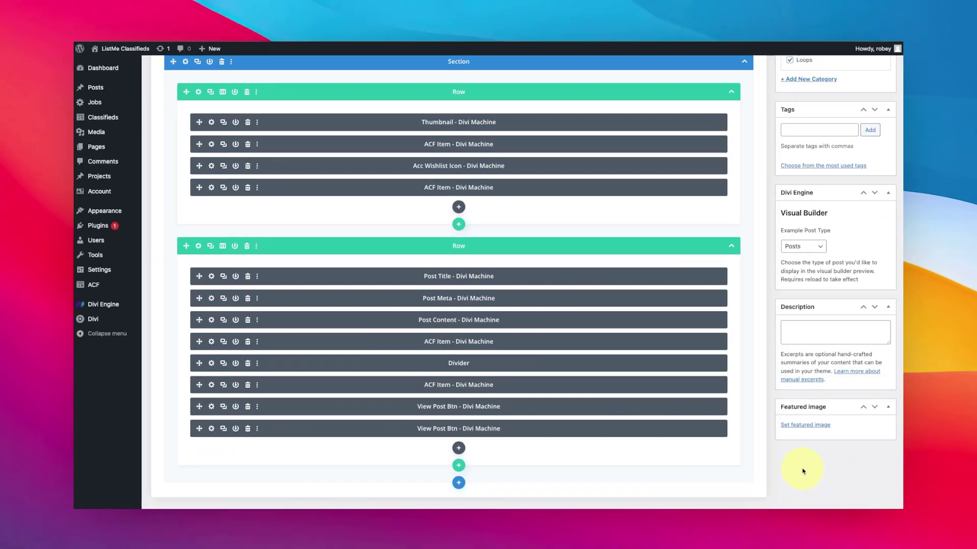
pyautogui.scroll(3, 839, 229)
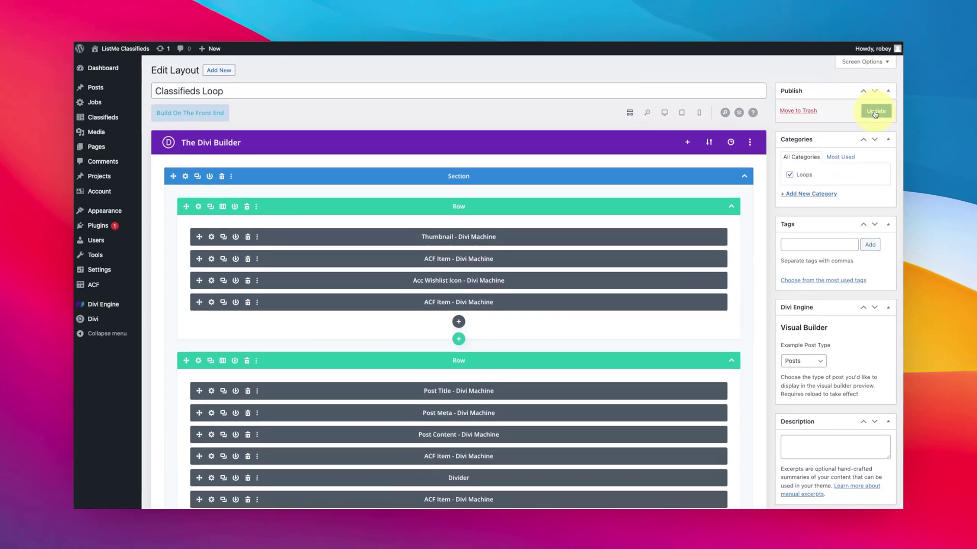
pyautogui.click(875, 112)
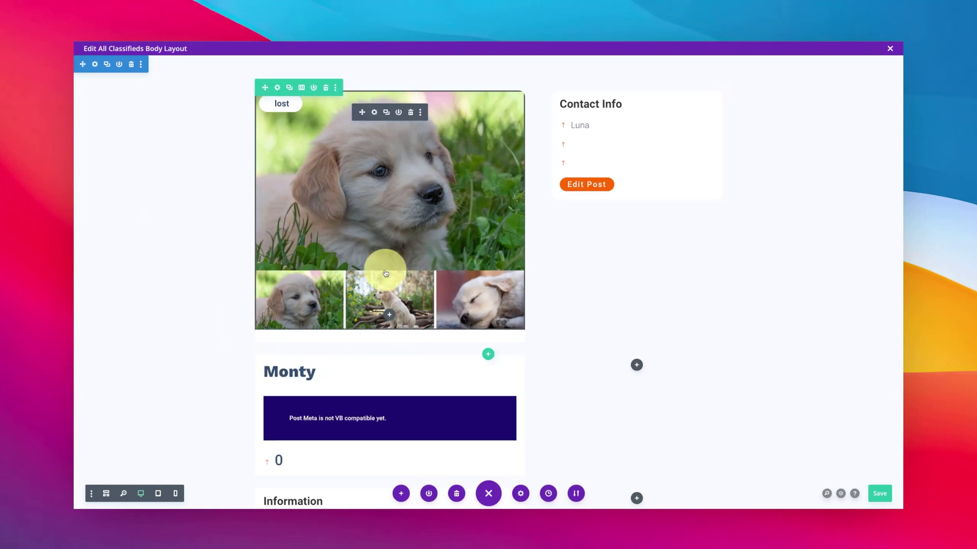
# Give the DOWNLOAD row the CSS ID 'download' under Advanced > CSS ID & Classes and save it
pyautogui.scroll(-8, 385, 273)
pyautogui.scroll(-2, 210, 408)
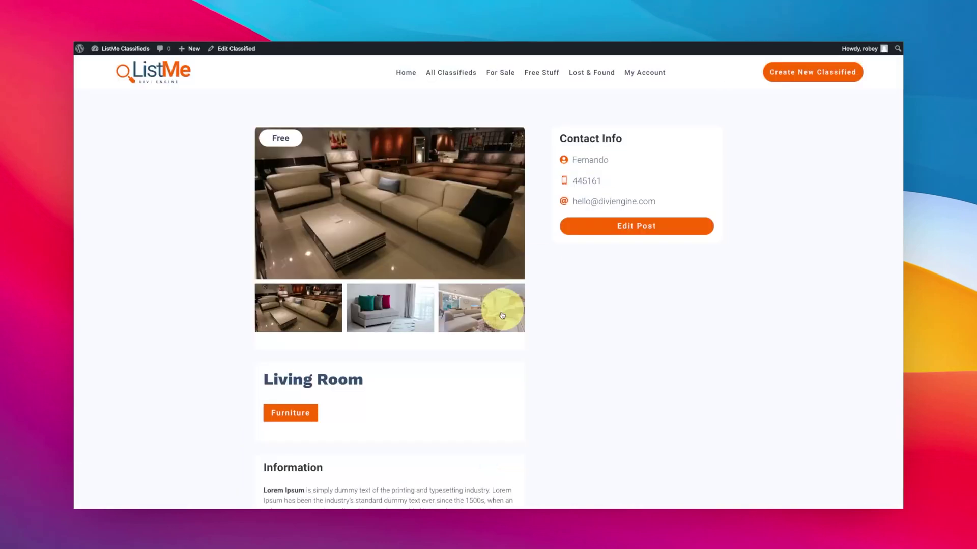
pyautogui.scroll(-10, 488, 329)
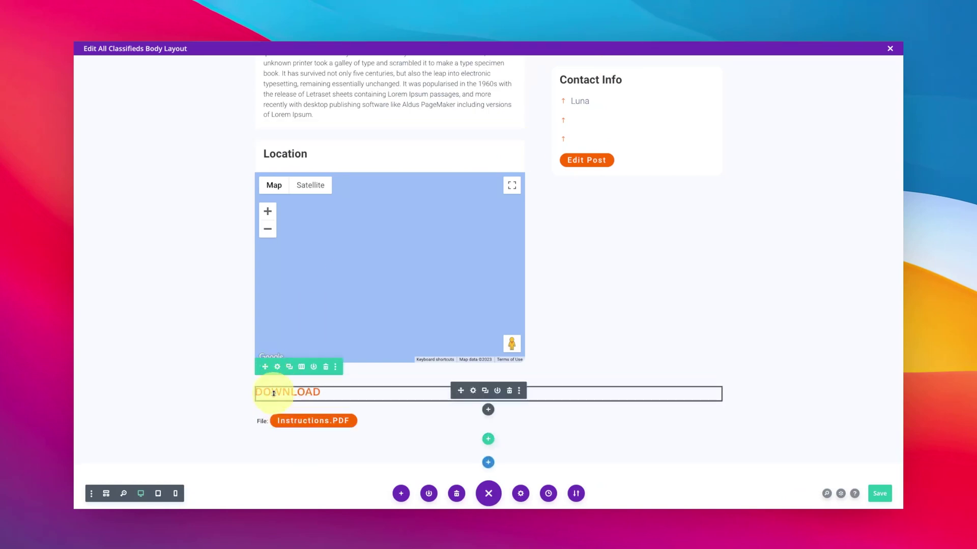
pyautogui.click(278, 369)
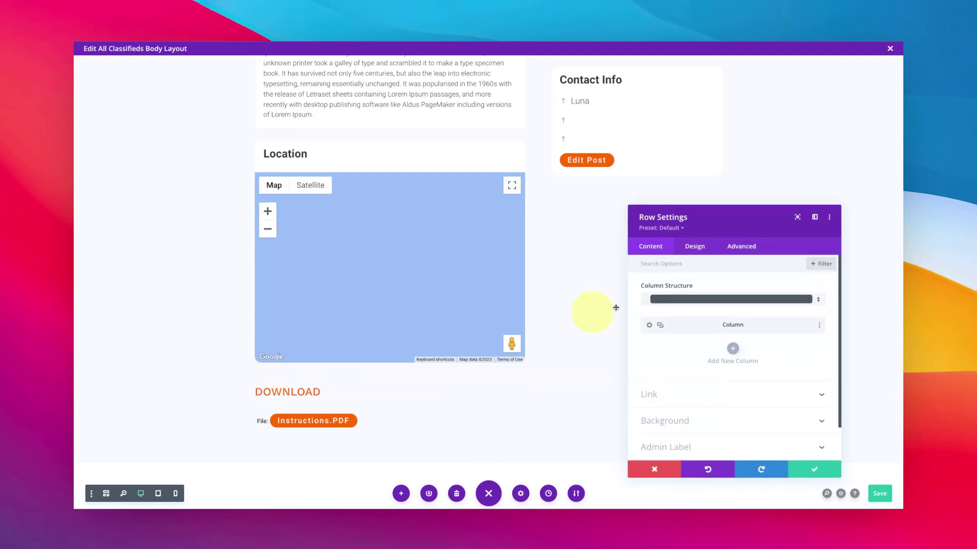
pyautogui.click(742, 247)
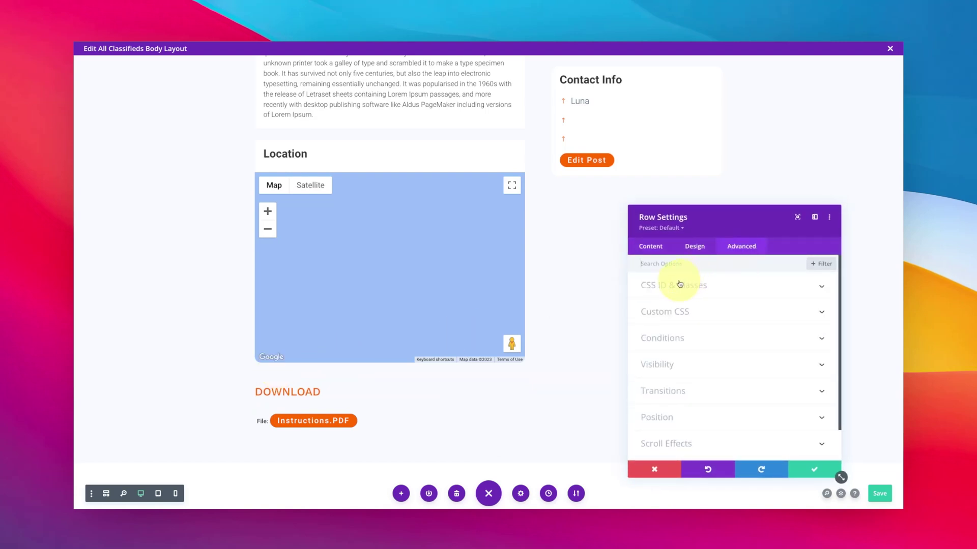
pyautogui.click(677, 286)
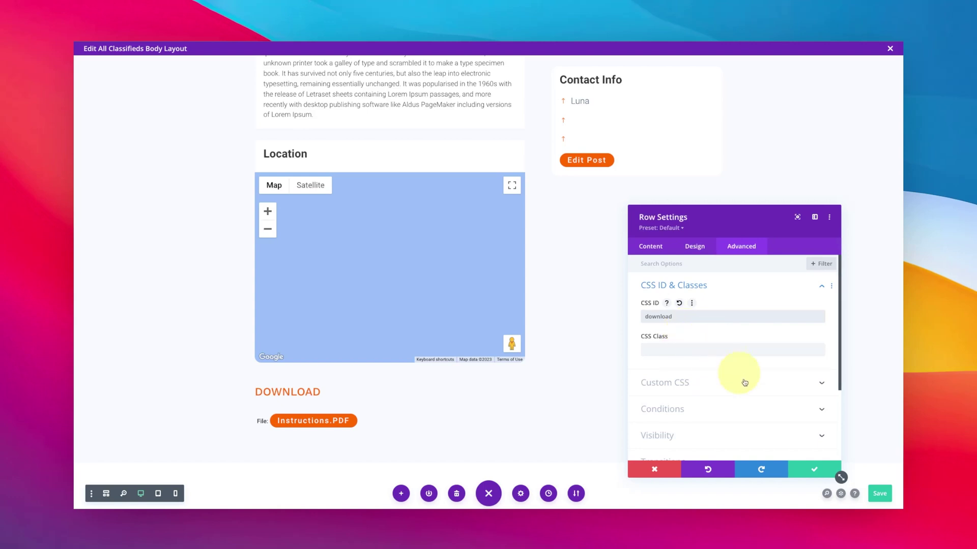
pyautogui.click(806, 471)
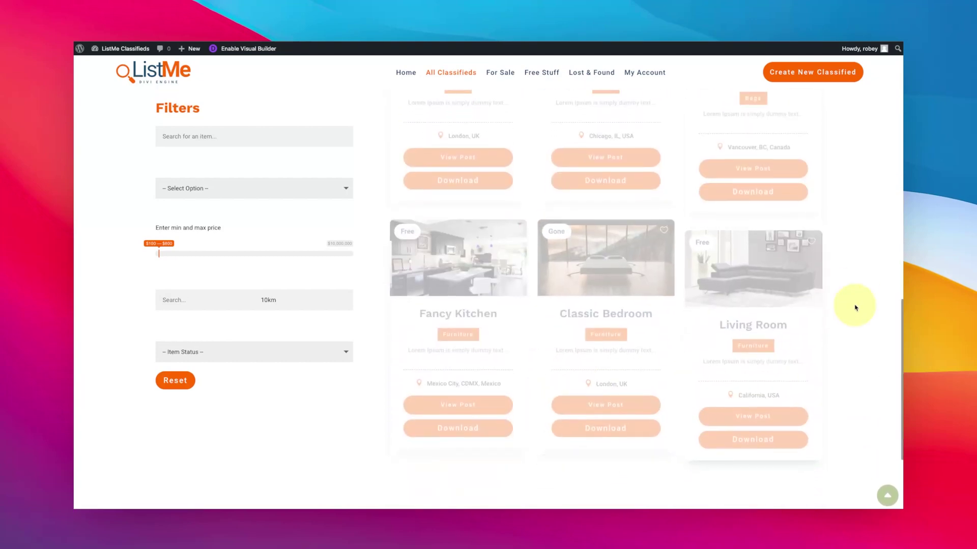
# Test a card's Download button on All Classifieds, then return to the archive
pyautogui.scroll(-1, 814, 407)
pyautogui.scroll(-1, 816, 402)
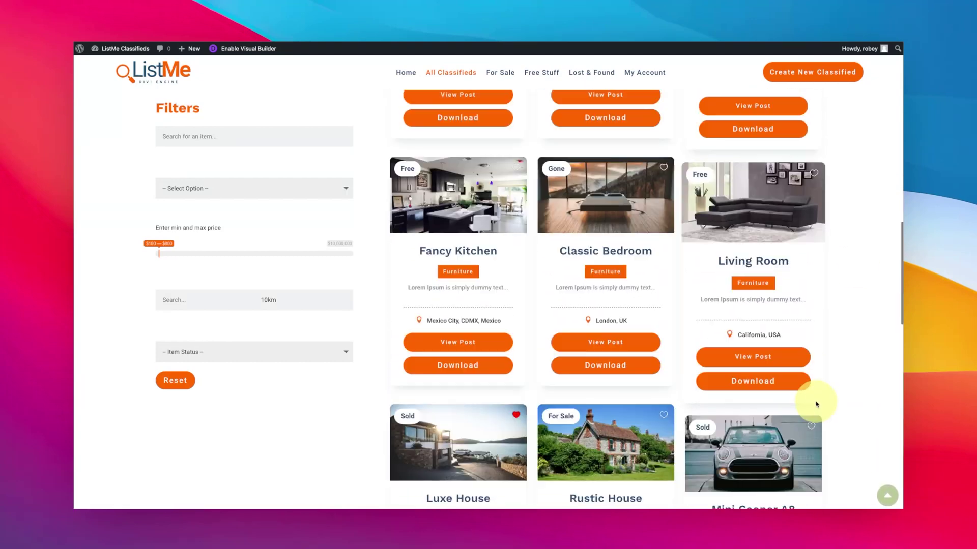
pyautogui.click(745, 386)
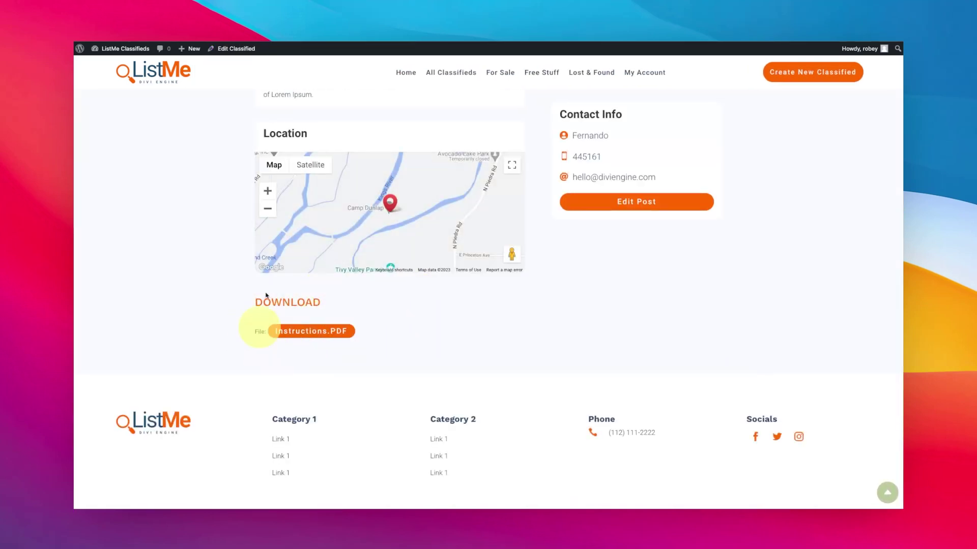
pyautogui.click(450, 75)
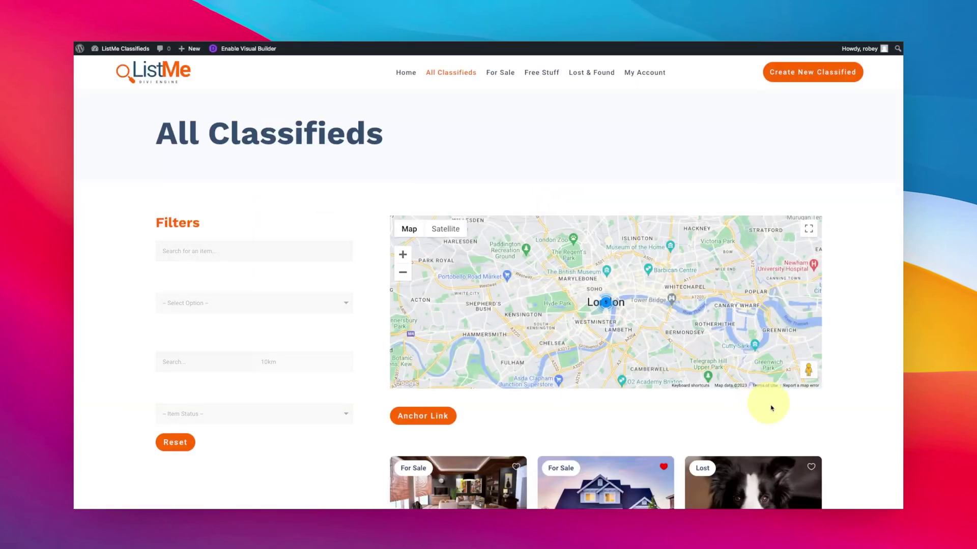
# Open the Living Room listing via View Post and confirm its DOWNLOAD section with Instructions.PDF
pyautogui.scroll(-10, 846, 436)
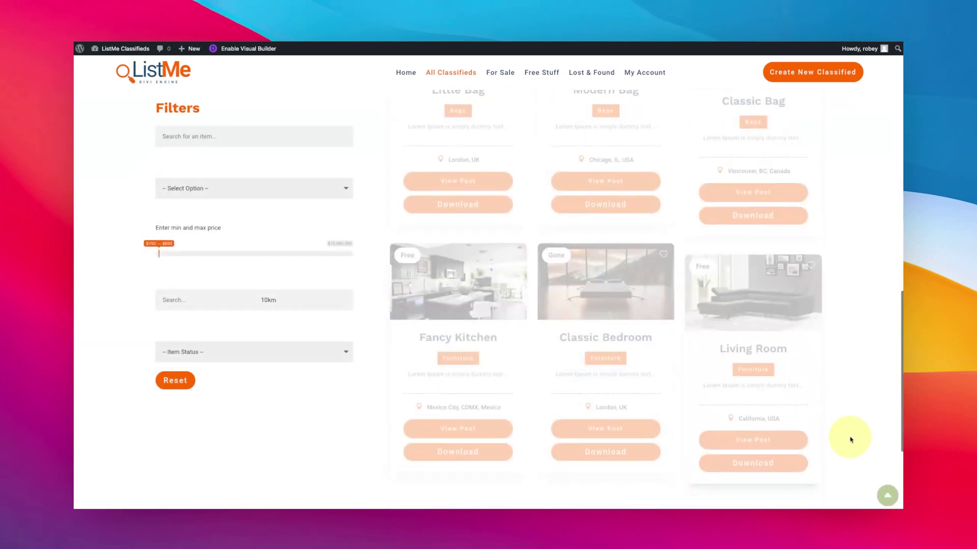
pyautogui.scroll(-2, 850, 439)
pyautogui.click(768, 407)
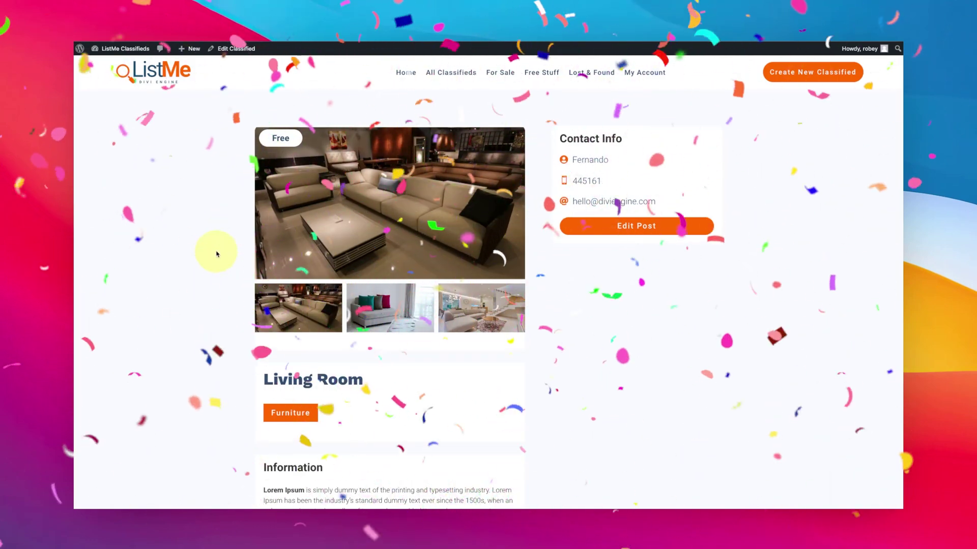
pyautogui.scroll(-10, 349, 345)
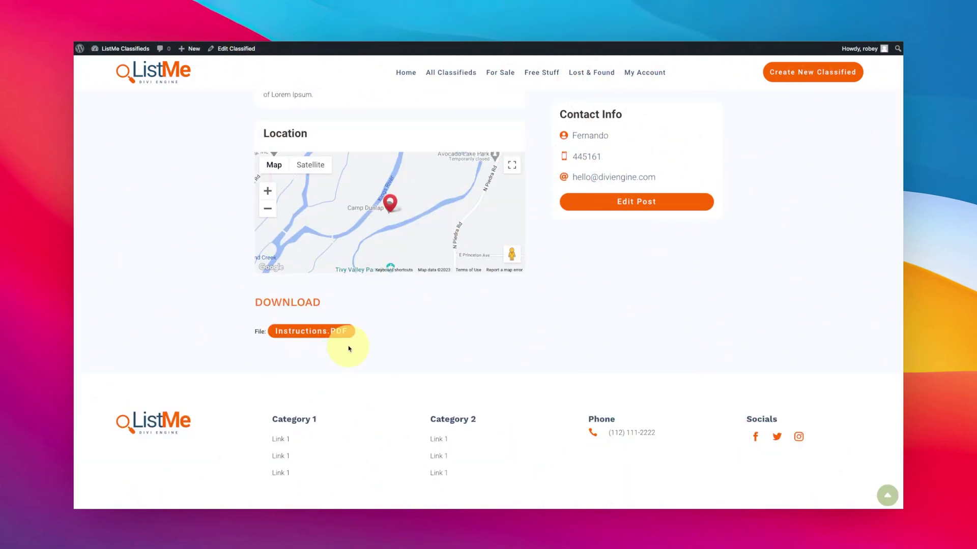